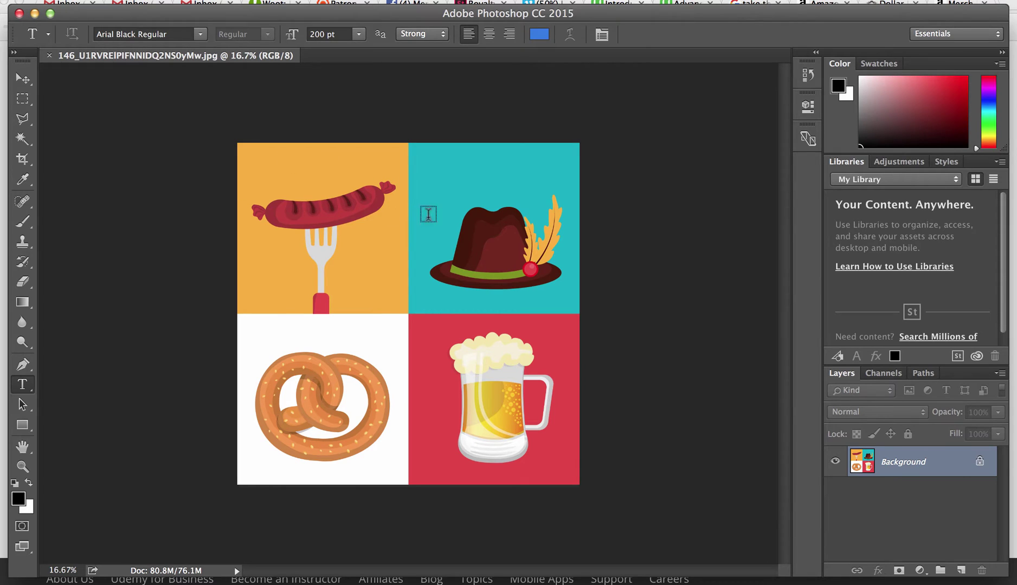
# Marquee-select the sausage-on-fork quarter of the illustration and copy it via the Edit menu.
pyautogui.click(22, 99)
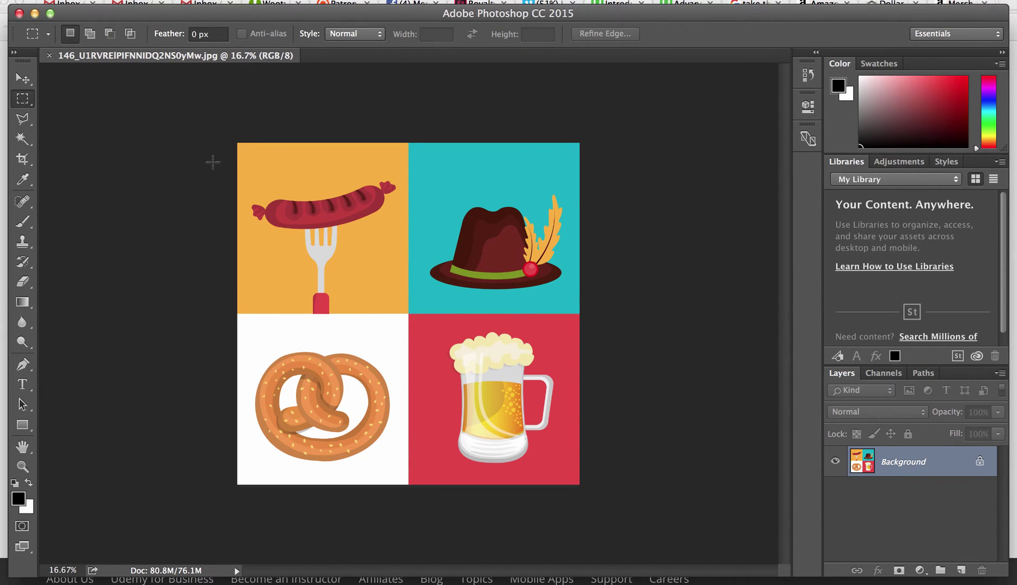
pyautogui.moveTo(243, 153); pyautogui.dragTo(401, 313)
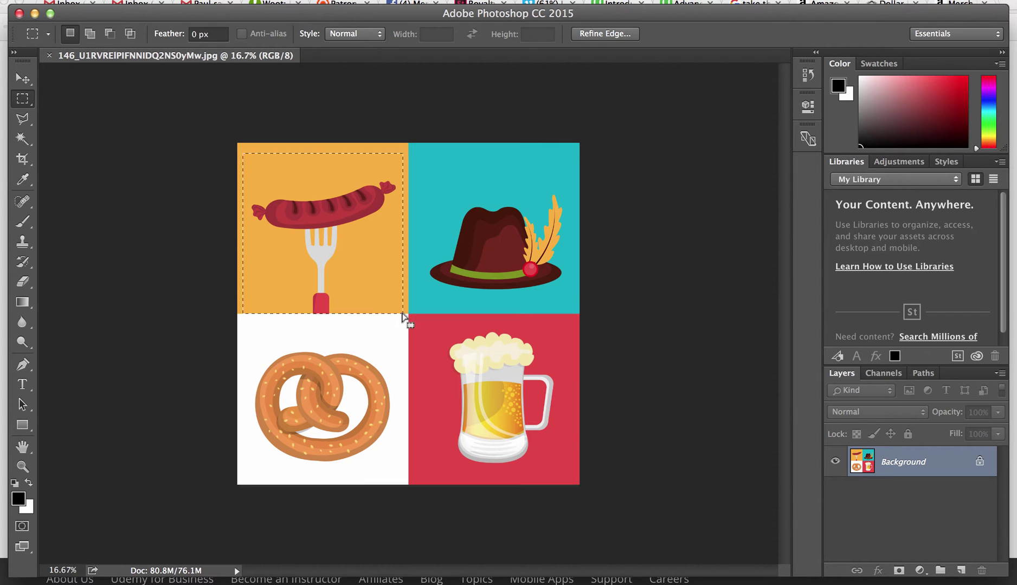
pyautogui.click(145, 1)
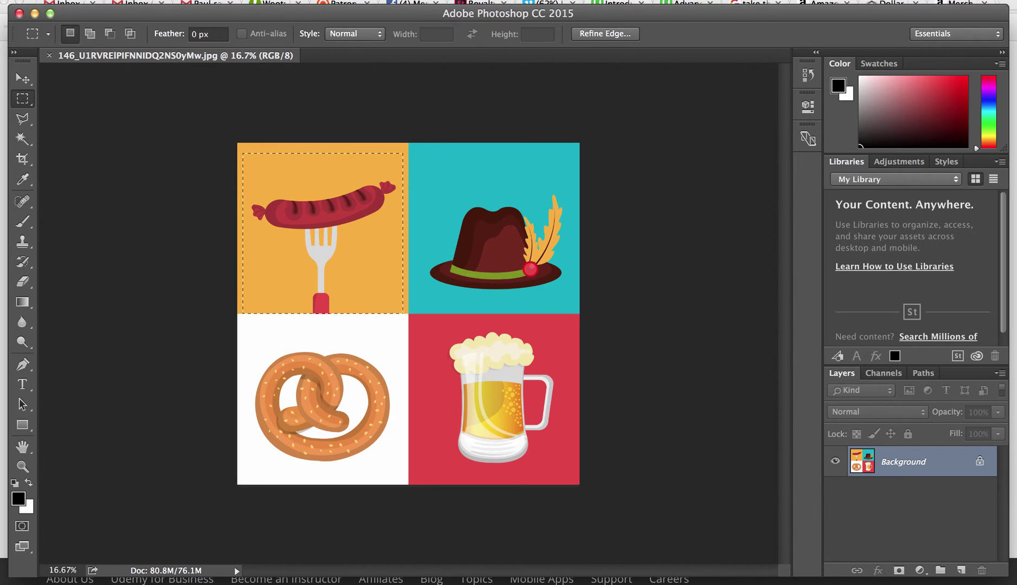
# Create a transparent 3600 x 360 px banner document at 300 ppi.
pyautogui.press('super+n')
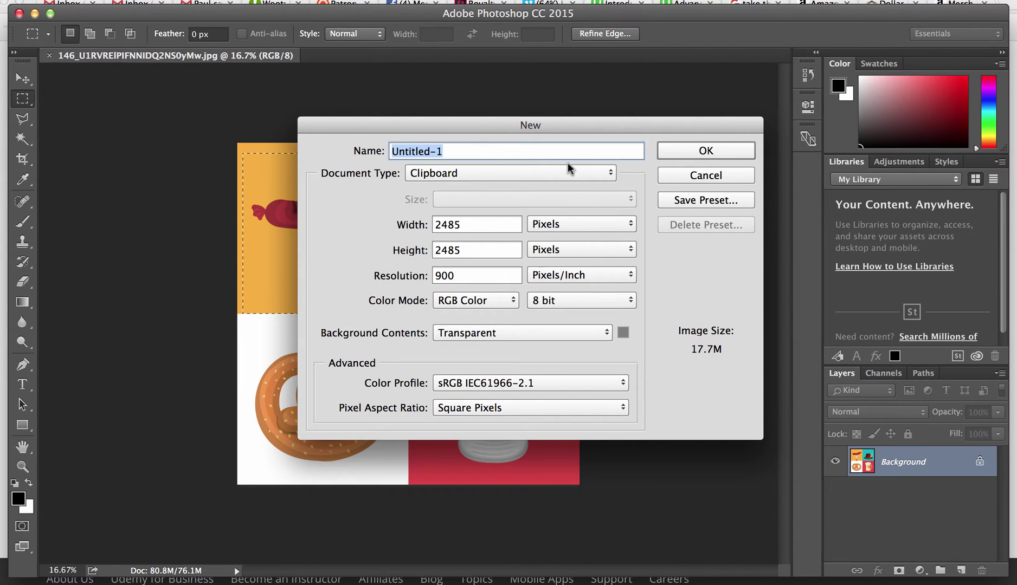
pyautogui.doubleClick(455, 224)
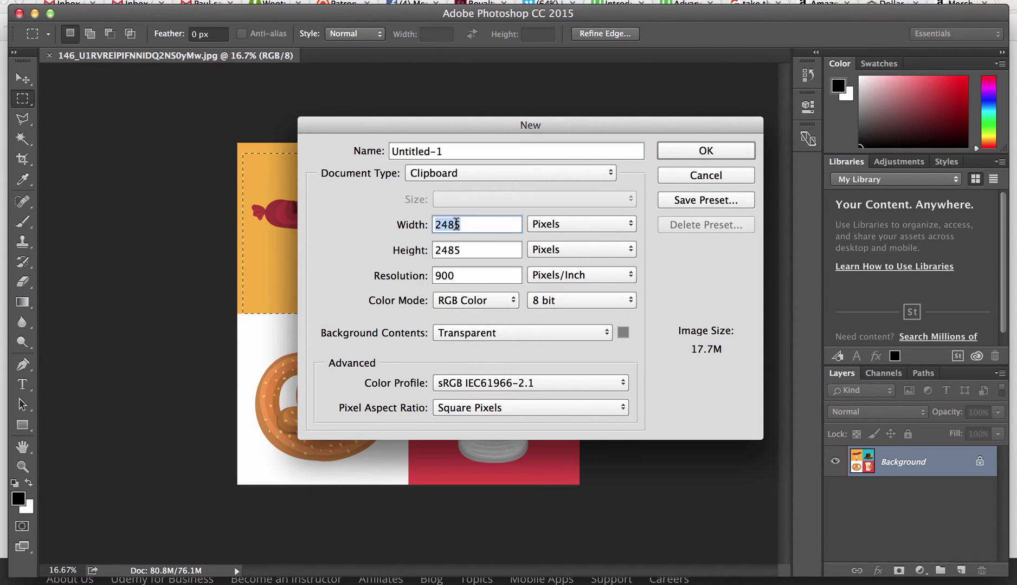
pyautogui.write('3600')
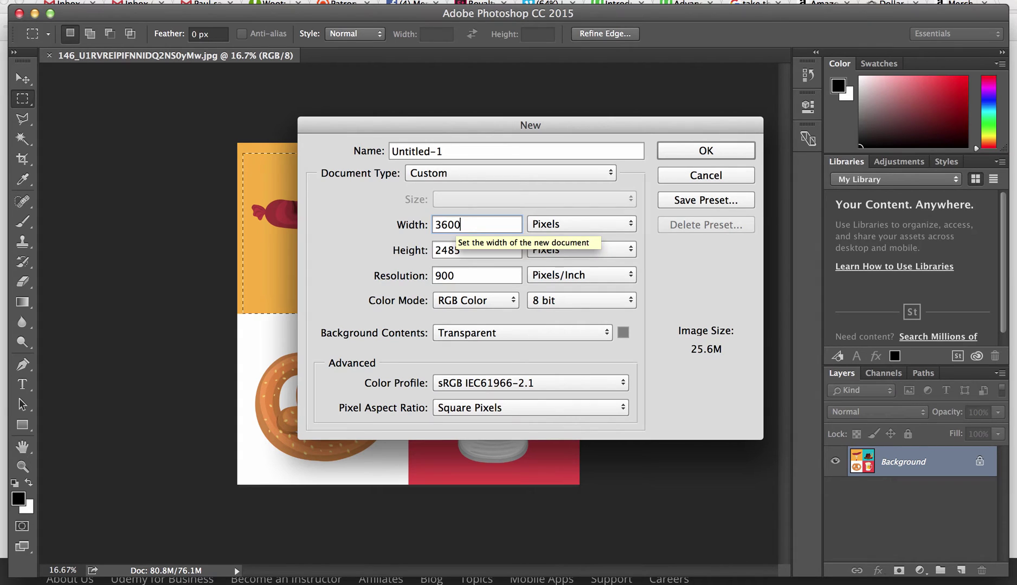
pyautogui.press('Tab')
pyautogui.write('3600')
pyautogui.press('BackSpace')
pyautogui.press('Tab')
pyautogui.write('300')
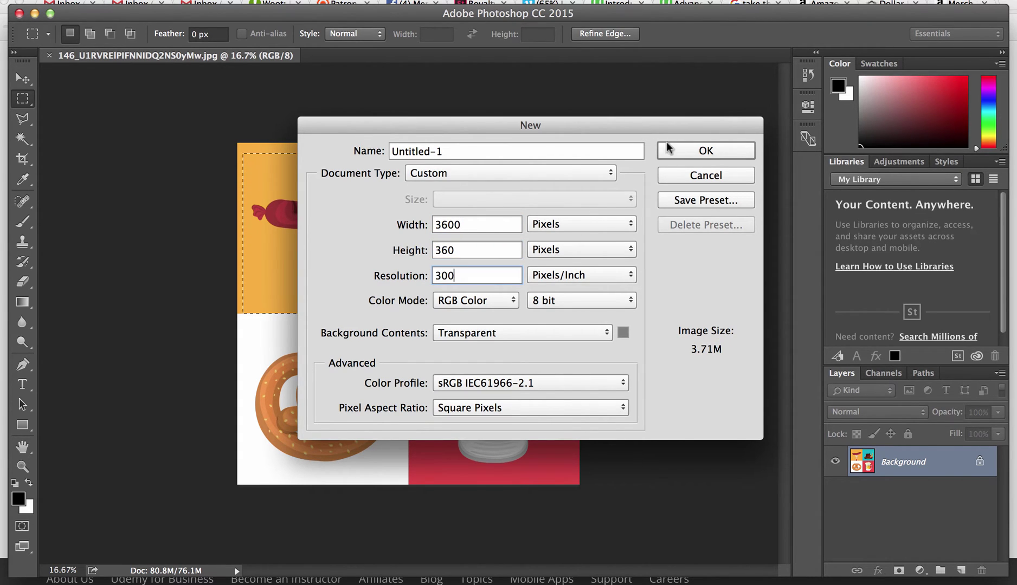
pyautogui.click(672, 150)
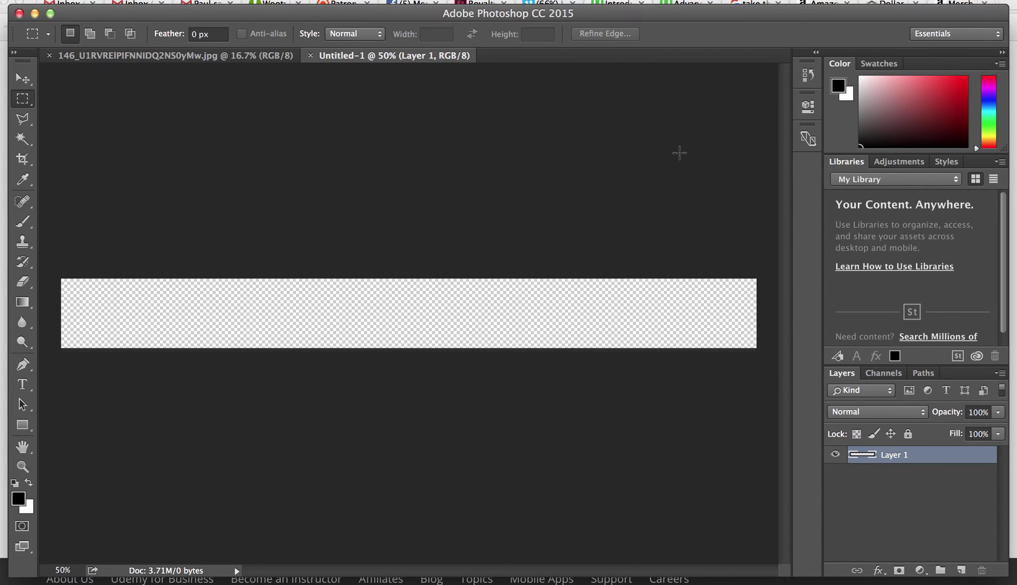
# Create a second transparent document, 3600 x 3600 px at 300 ppi.
pyautogui.press('super+n')
pyautogui.press('Tab')
pyautogui.write('3600')
pyautogui.press('Tab')
pyautogui.write('3600')
pyautogui.press('Tab')
pyautogui.write('300')
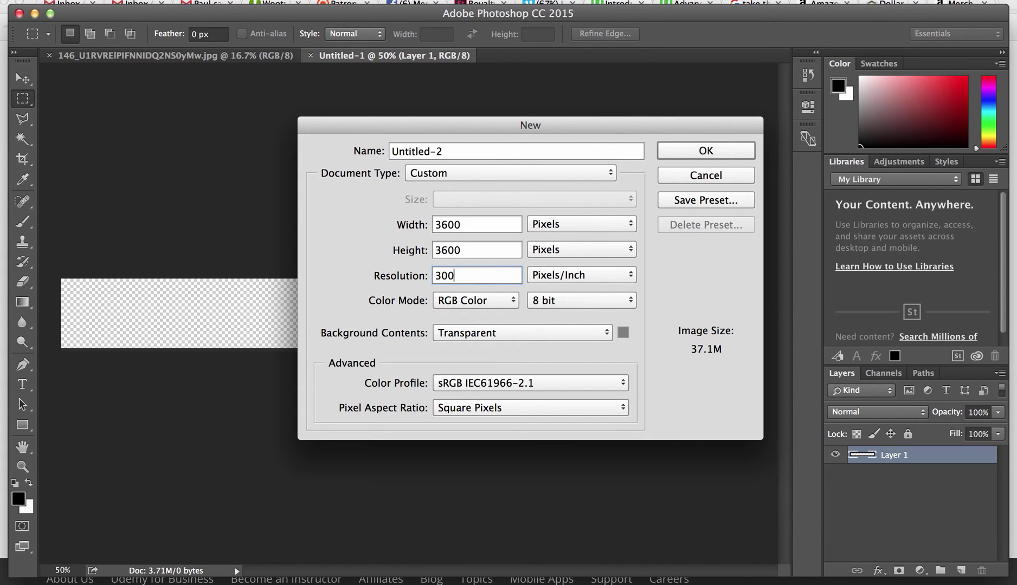
pyautogui.click(715, 154)
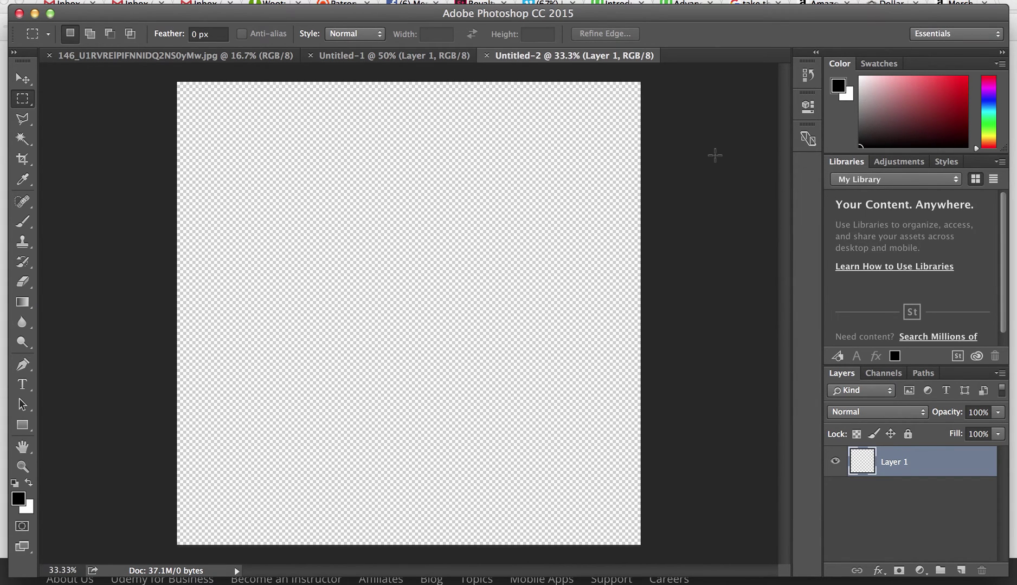
# Paste the copied sausage-on-fork panel as Layer 1, centred on the 3600 x 3600 canvas.
pyautogui.press('super+v')
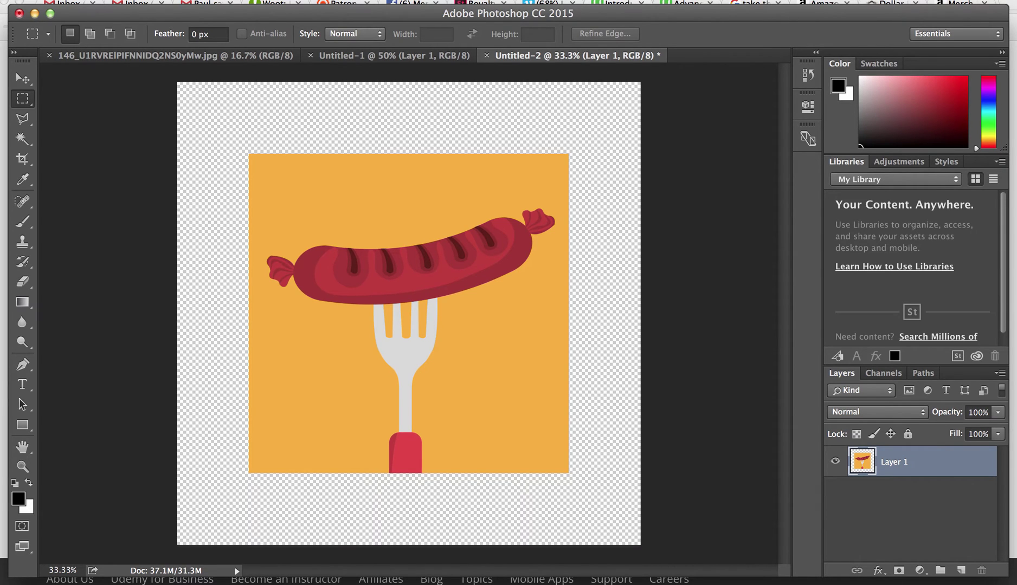
pyautogui.click(157, 1)
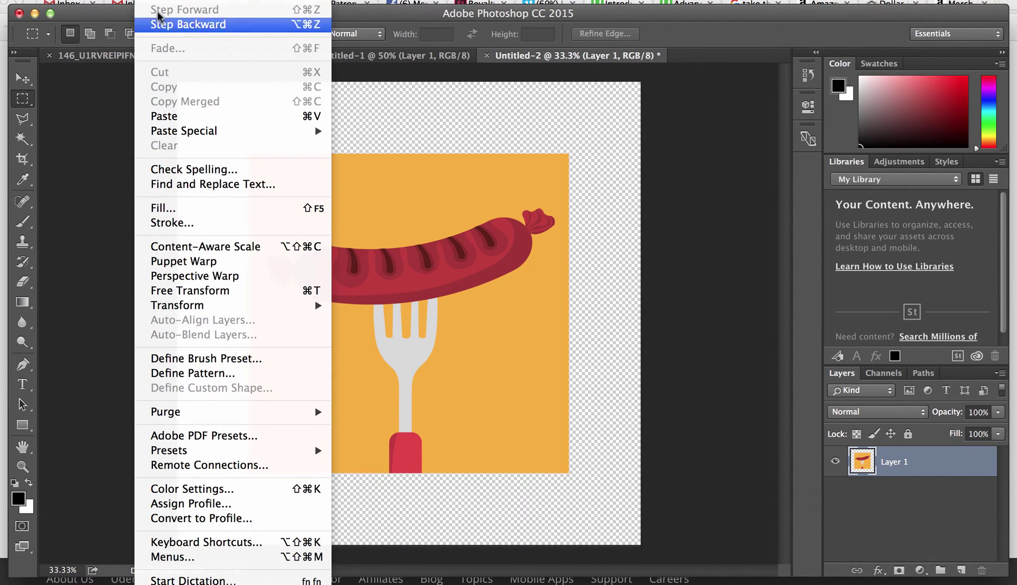
pyautogui.click(264, 199)
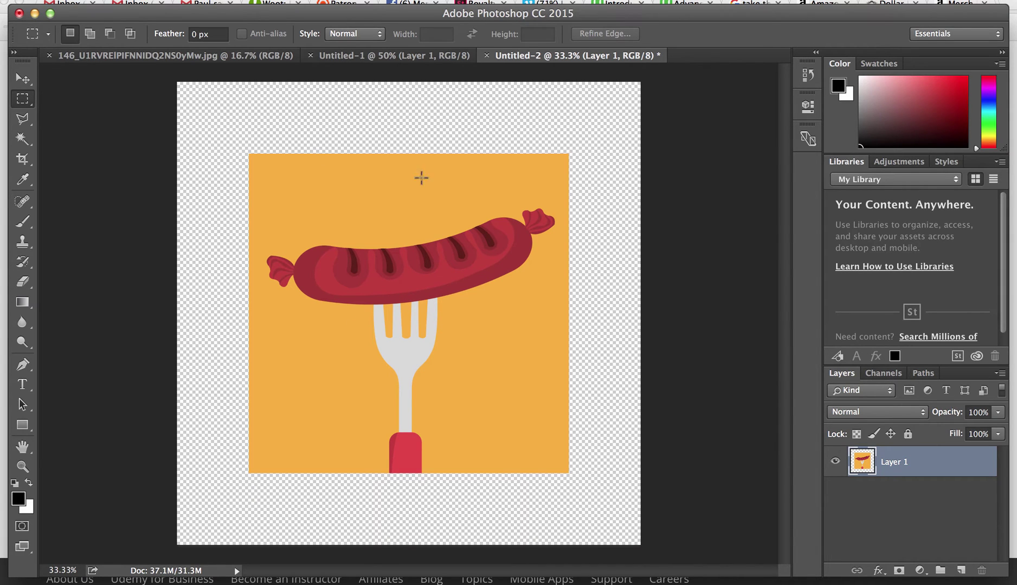
# Magic-wand and delete the orange background and the gaps between the fork tines, then deselect.
pyautogui.click(22, 139)
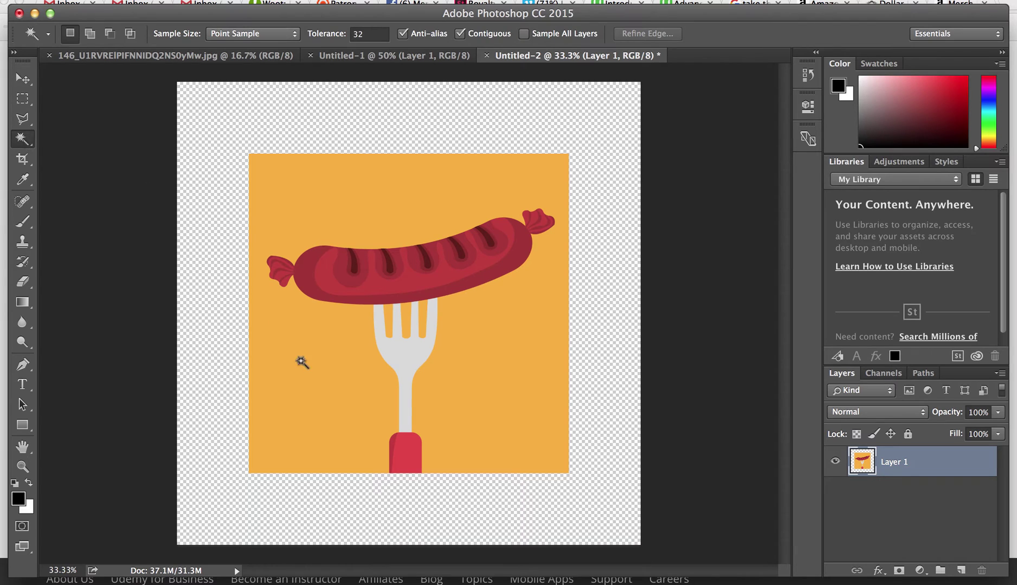
pyautogui.click(348, 204)
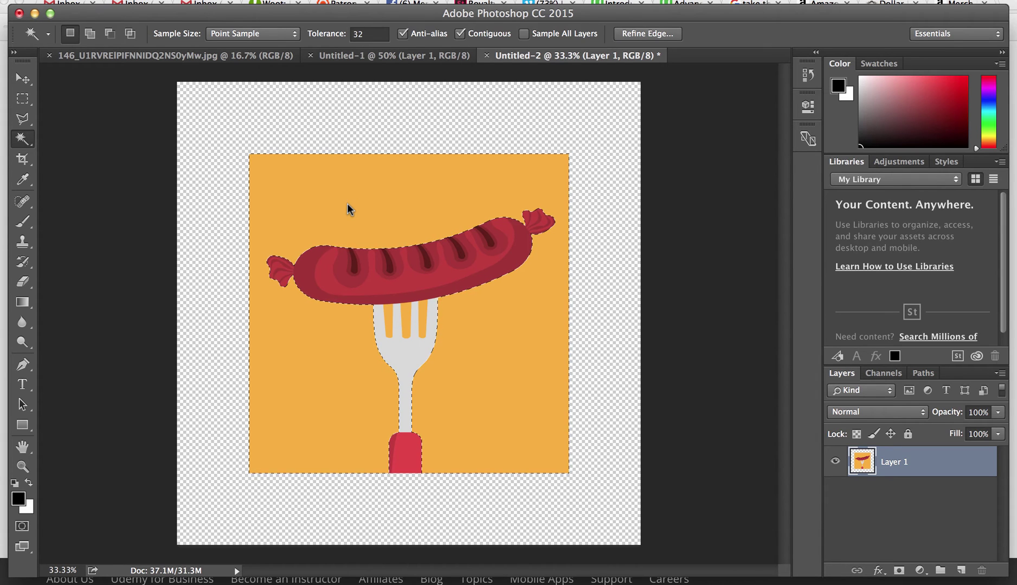
pyautogui.press('Delete')
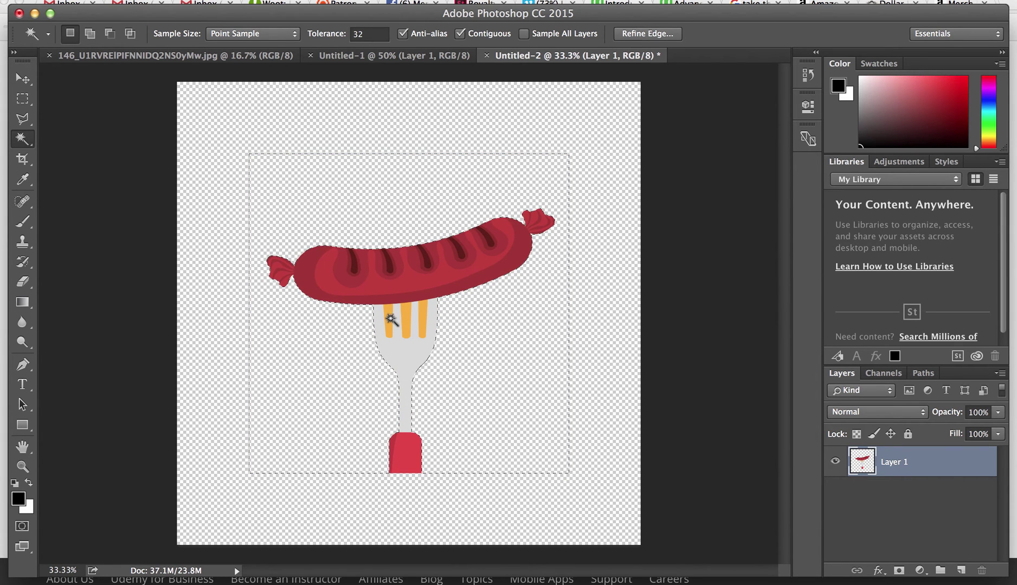
pyautogui.click(388, 320)
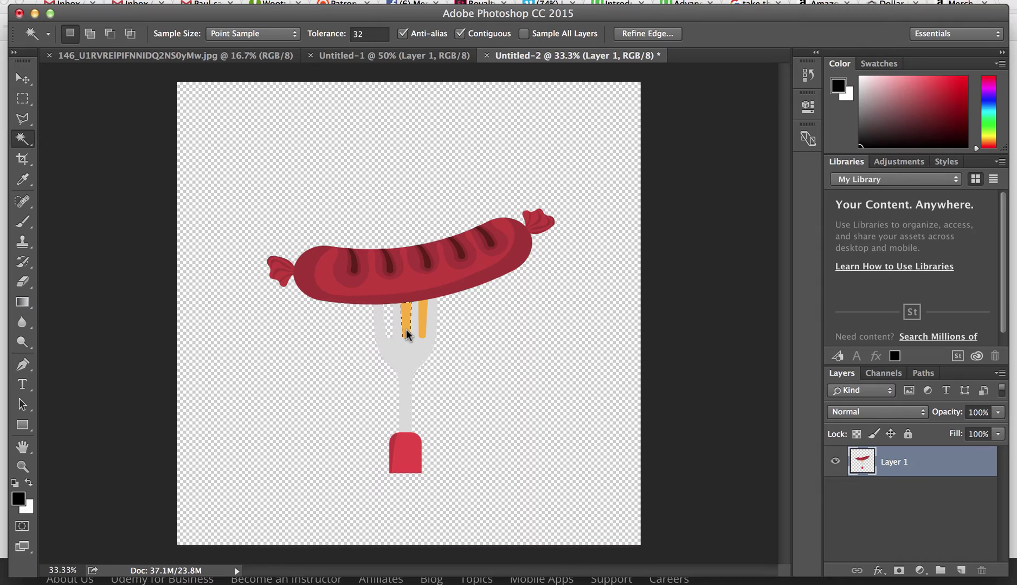
pyautogui.press('Delete')
pyautogui.rightClick(420, 313)
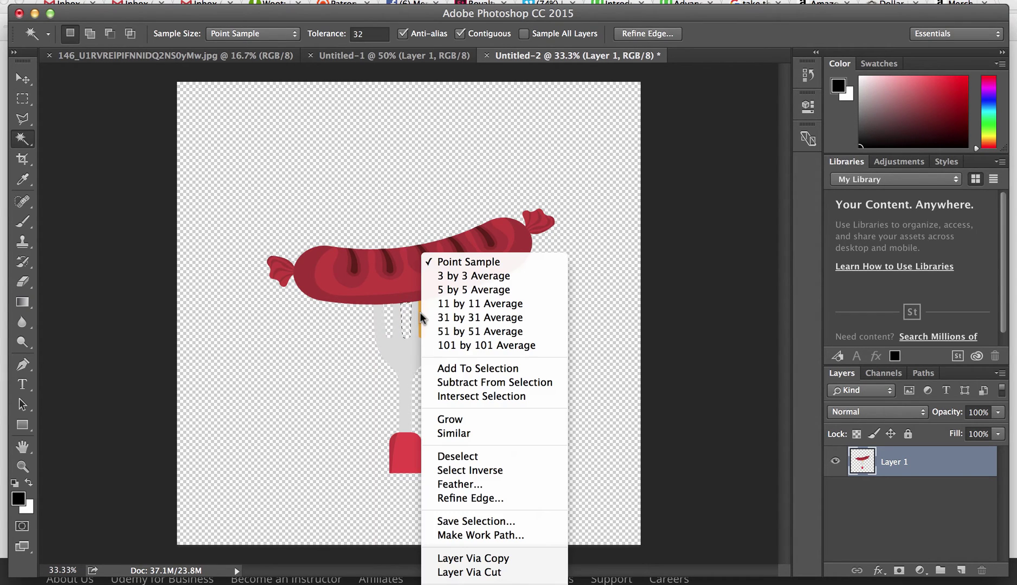
pyautogui.click(447, 368)
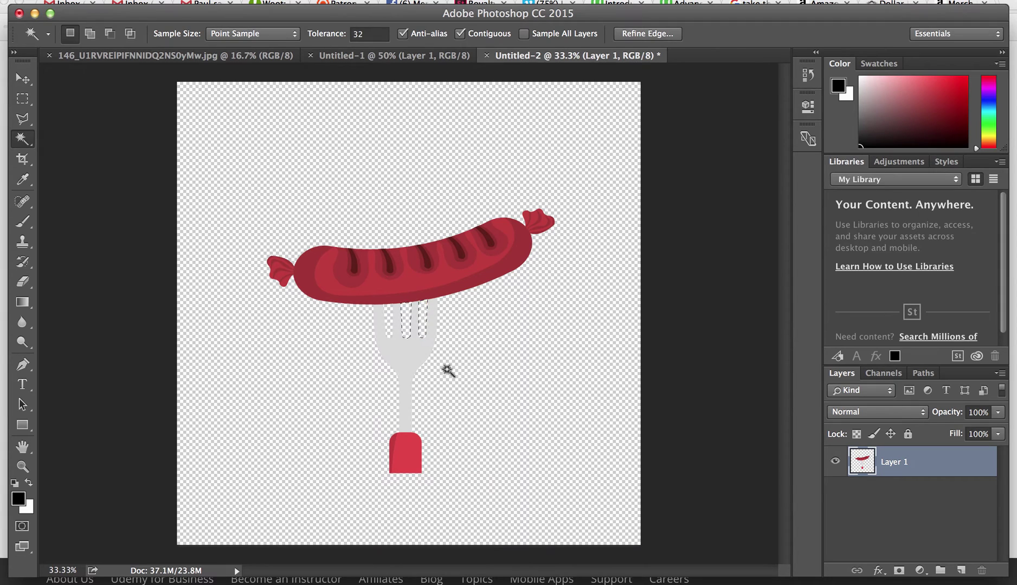
pyautogui.click(447, 368)
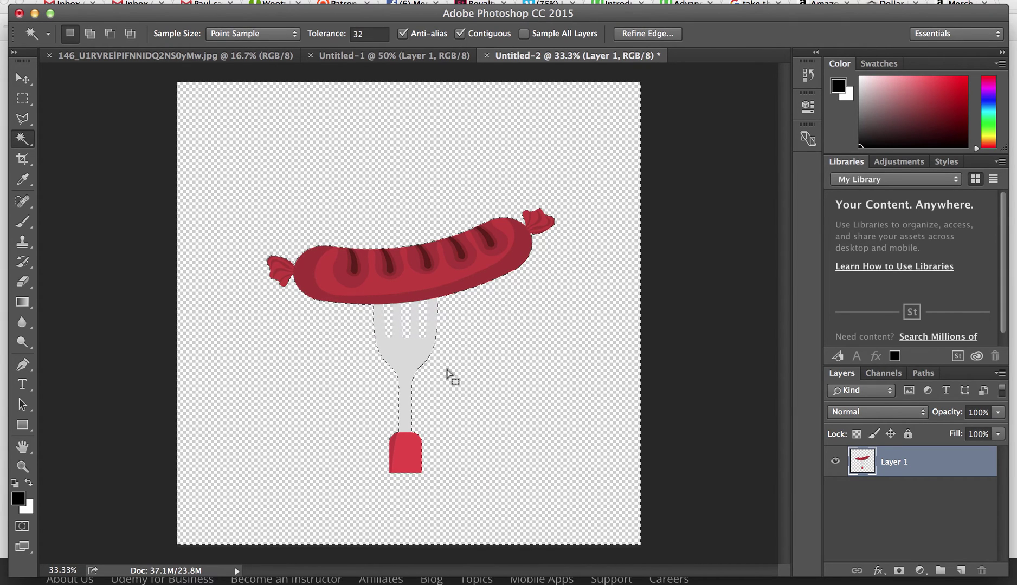
pyautogui.press('super+d')
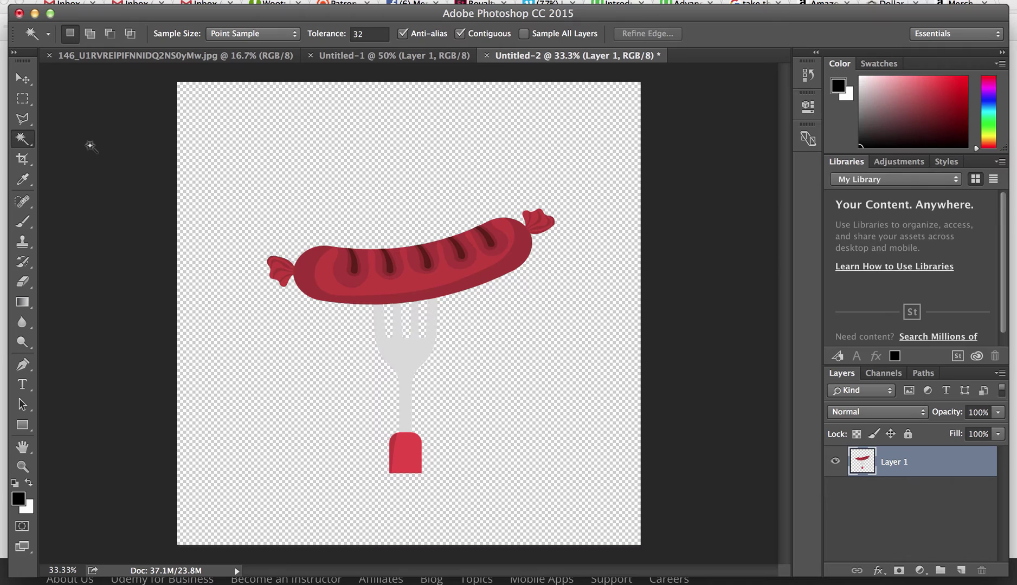
# Zoom in and marquee-select a thin strip at the bottom of the fork's red handle.
pyautogui.click(23, 99)
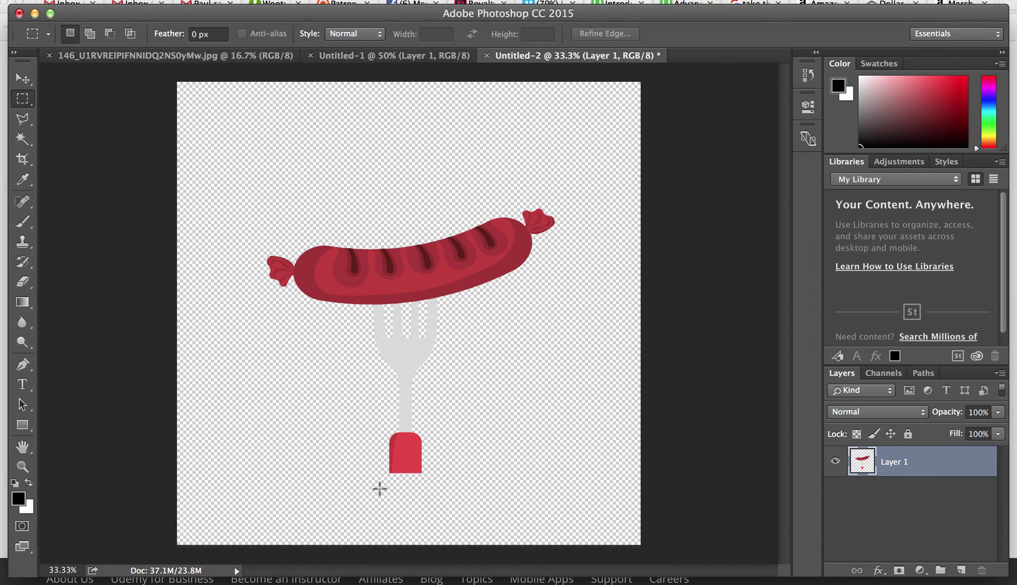
pyautogui.press('super+equal')
pyautogui.press('super+equal')
pyautogui.scroll(-5, 379, 489)
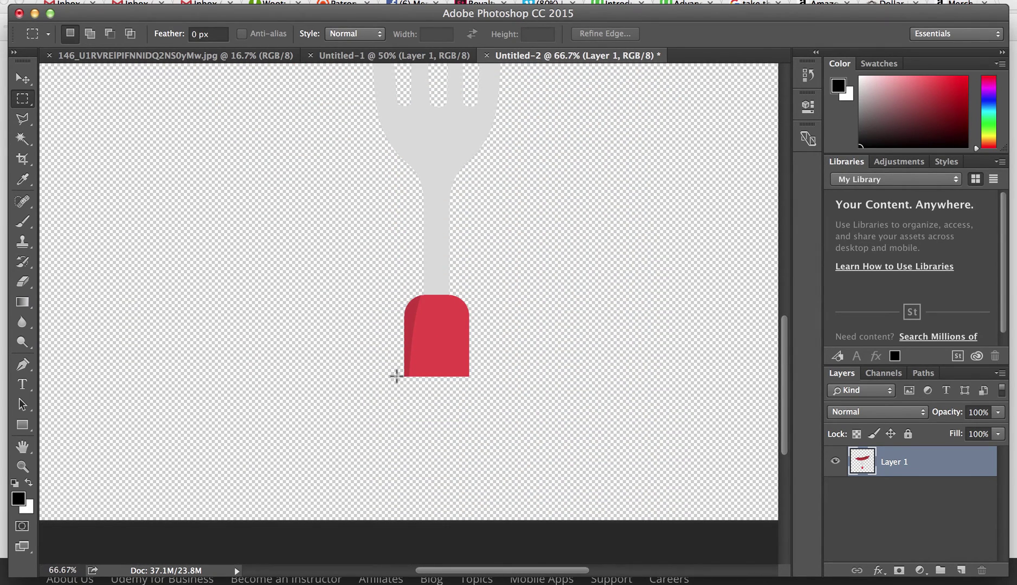
pyautogui.moveTo(397, 370); pyautogui.dragTo(474, 378)
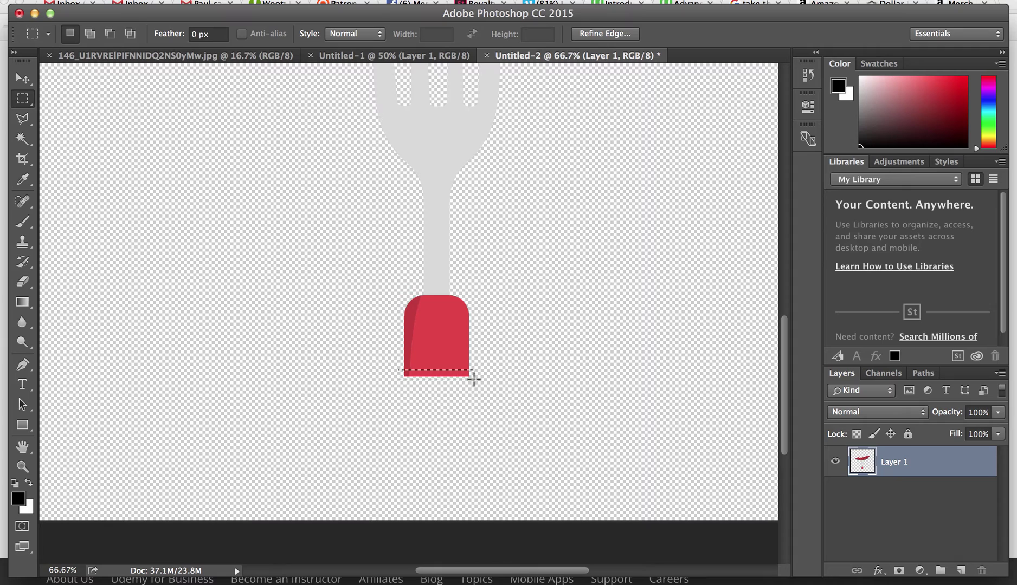
# Free Transform the strip down to the canvas bottom edge, commit, deselect, and zoom out.
pyautogui.click(147, 0)
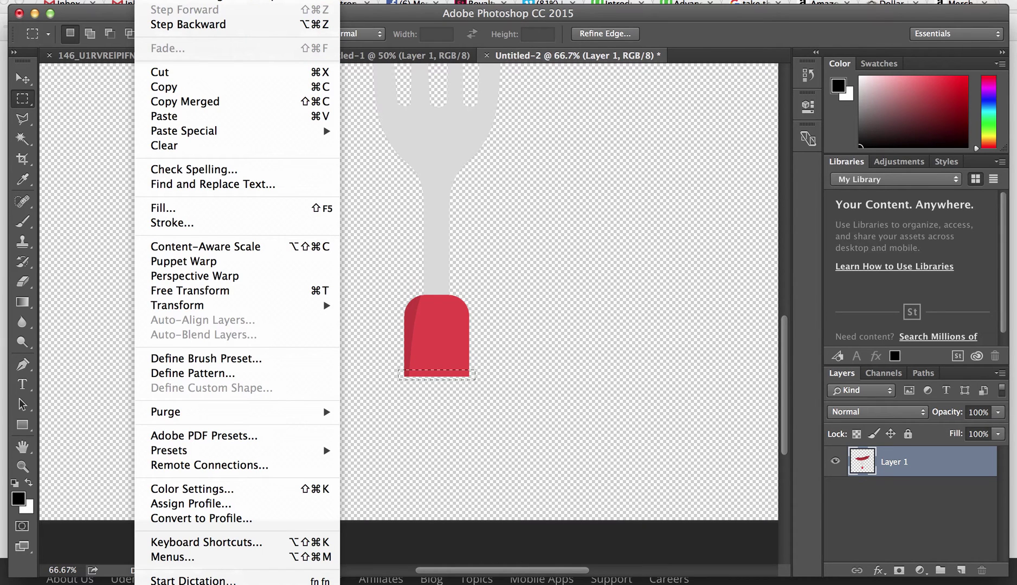
pyautogui.click(190, 290)
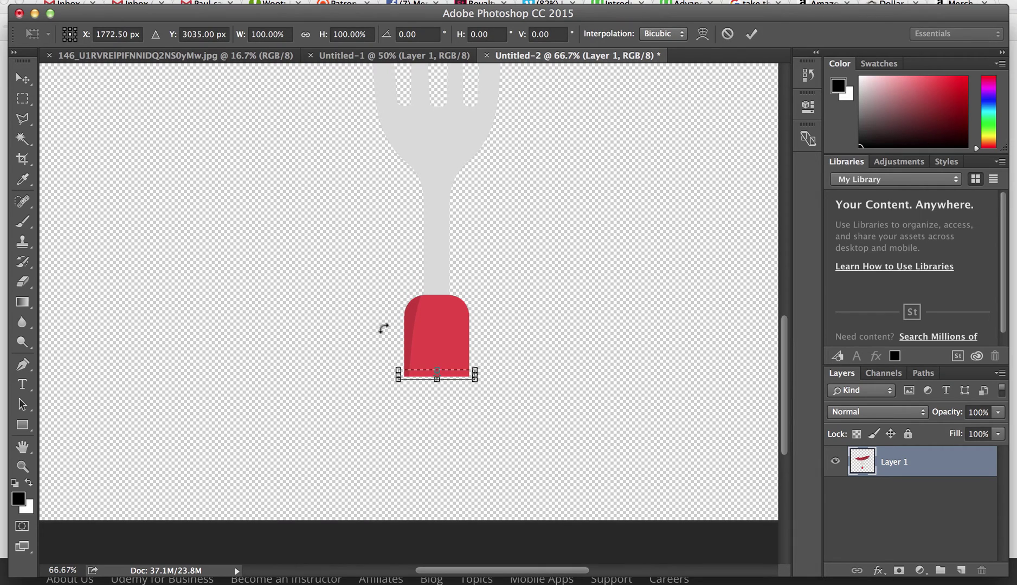
pyautogui.moveTo(437, 379); pyautogui.dragTo(440, 529)
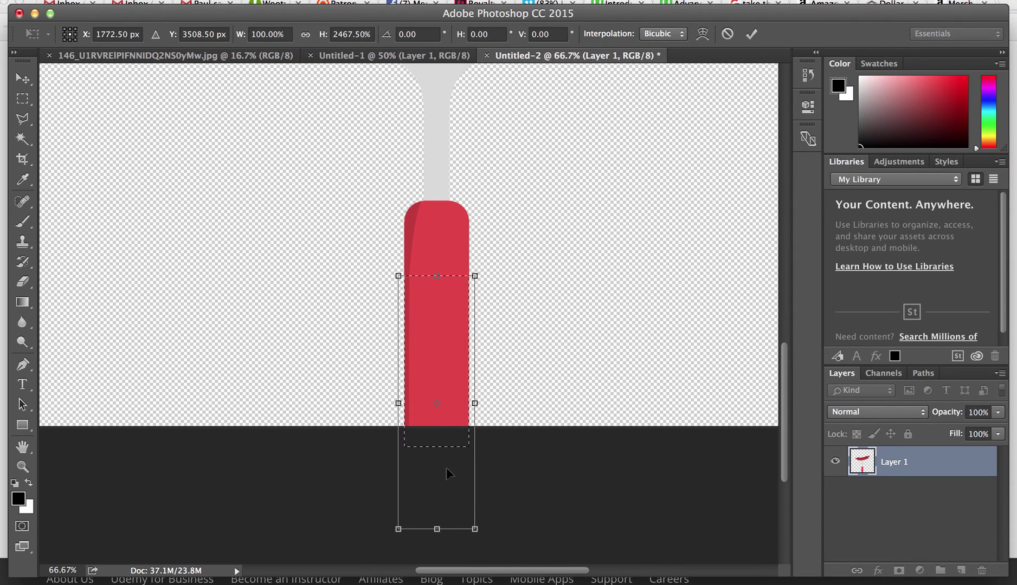
pyautogui.press('Return')
pyautogui.press('m')
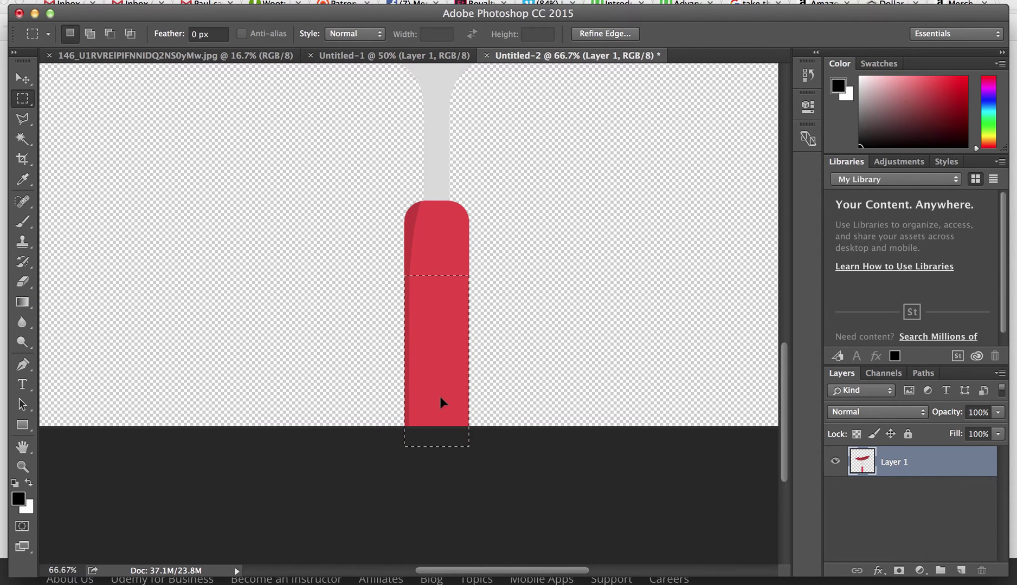
pyautogui.click(487, 367)
pyautogui.scroll(1, 487, 367)
pyautogui.scroll(10, 487, 367)
pyautogui.scroll(-3, 487, 367)
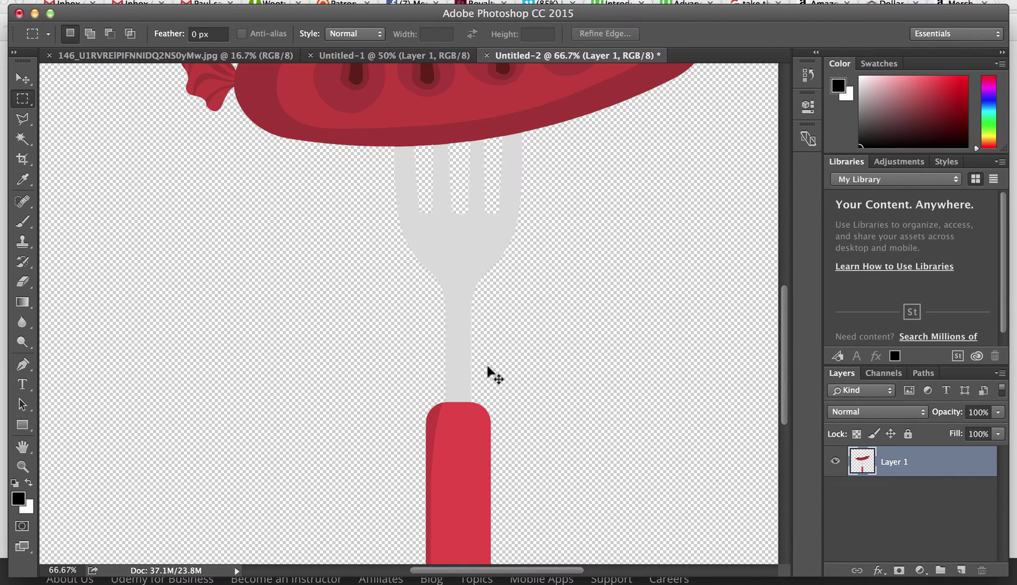
pyautogui.press('super+minus')
pyautogui.press('super+minus')
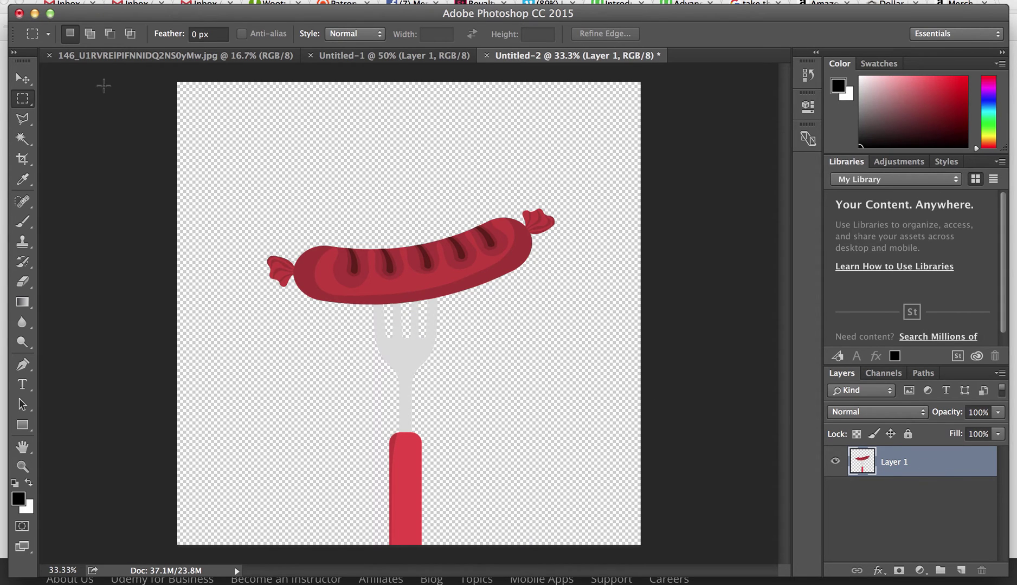
pyautogui.doubleClick(931, 463)
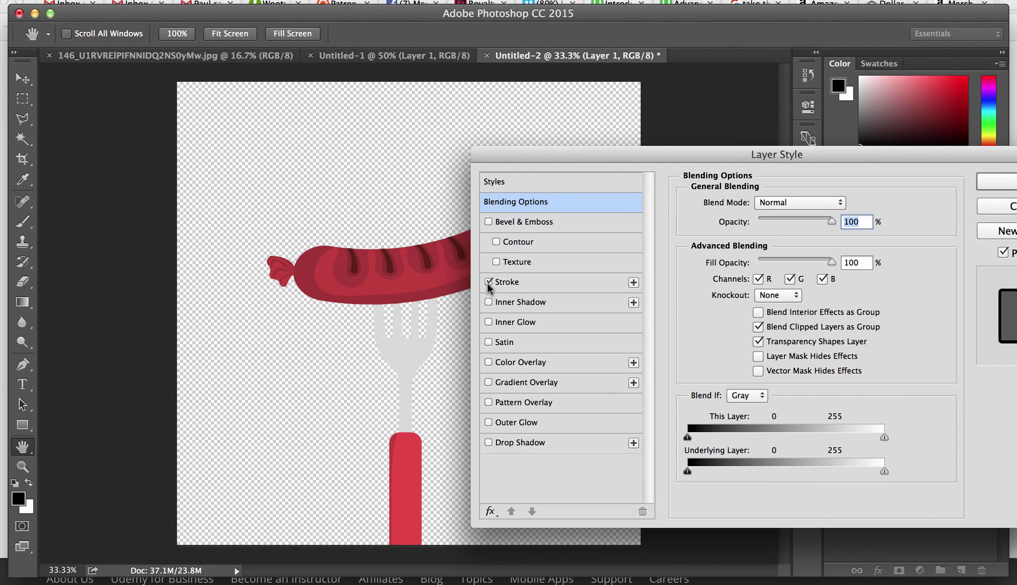
pyautogui.click(562, 290)
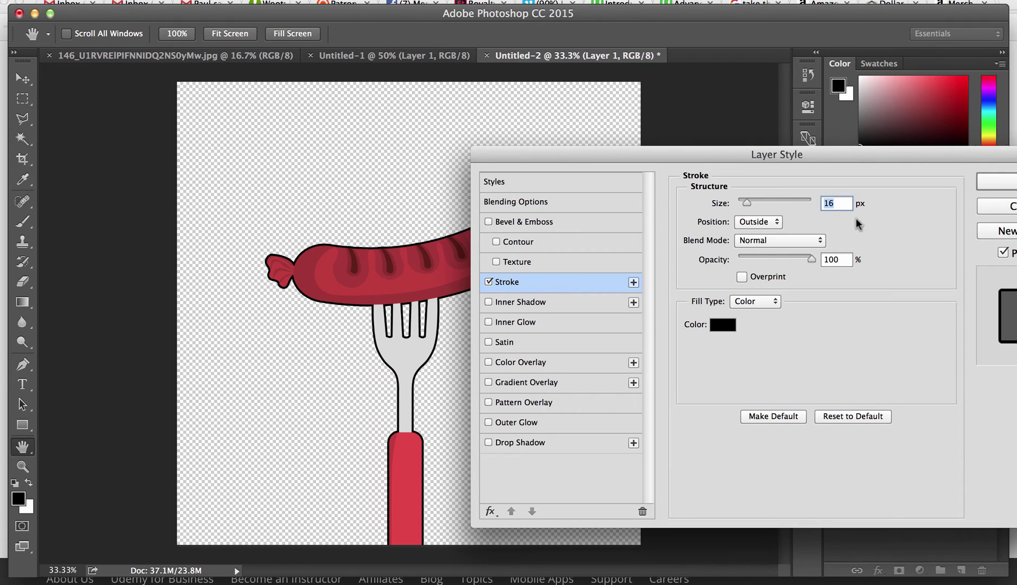
pyautogui.write('5')
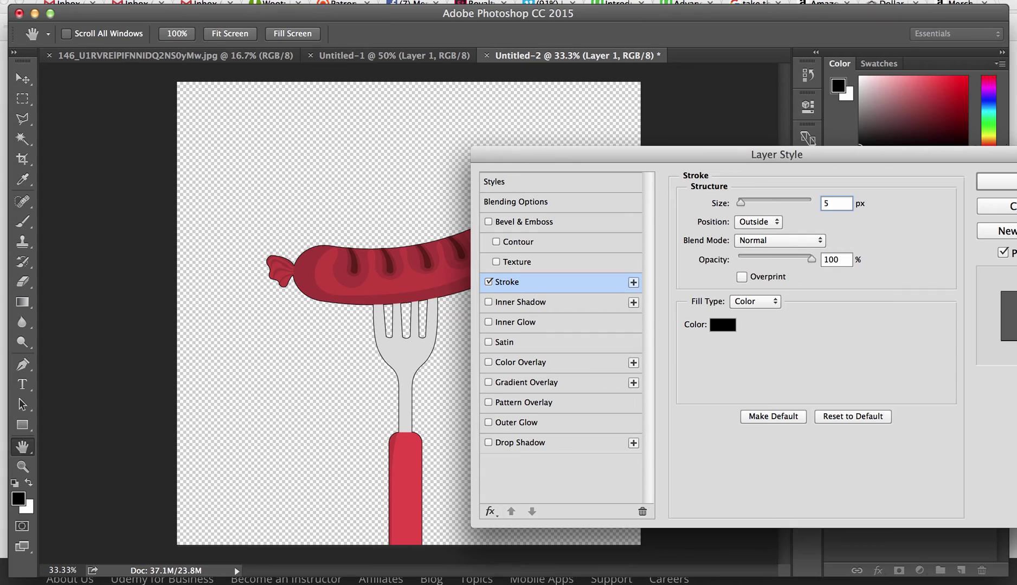
pyautogui.moveTo(732, 157)
pyautogui.mouseDown()
pyautogui.moveTo(868, 158)
pyautogui.moveTo(723, 153)
pyautogui.mouseUp()
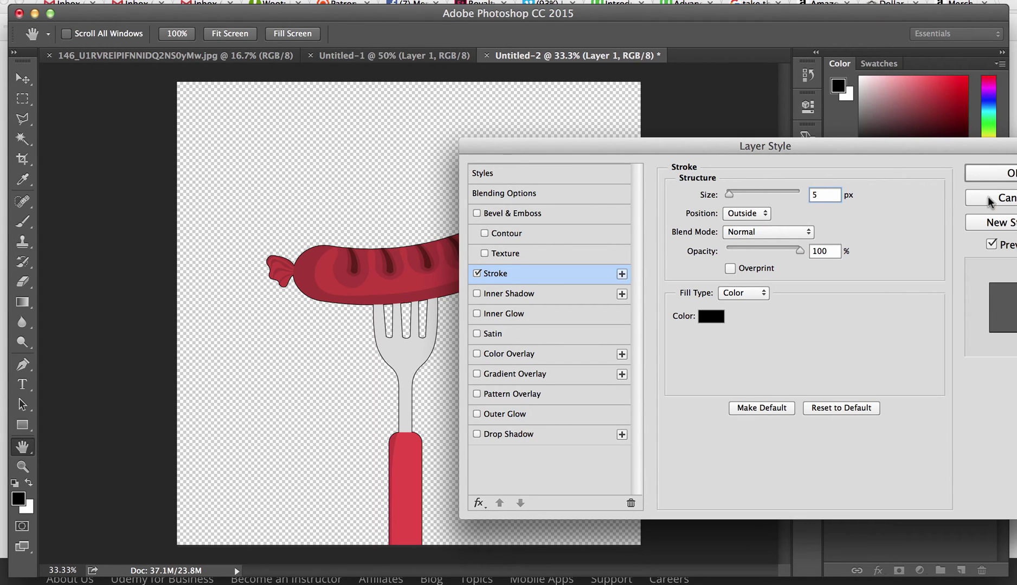
pyautogui.click(476, 273)
pyautogui.click(984, 193)
# Magic-wand select the transparent background and add each fork-tine gap to the selection.
pyautogui.press('w')
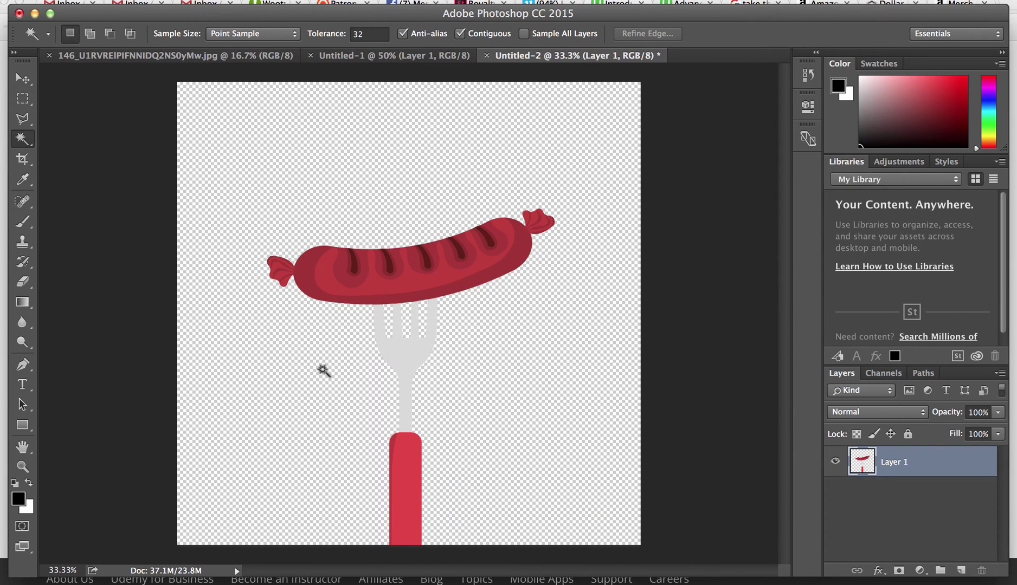
pyautogui.click(316, 379)
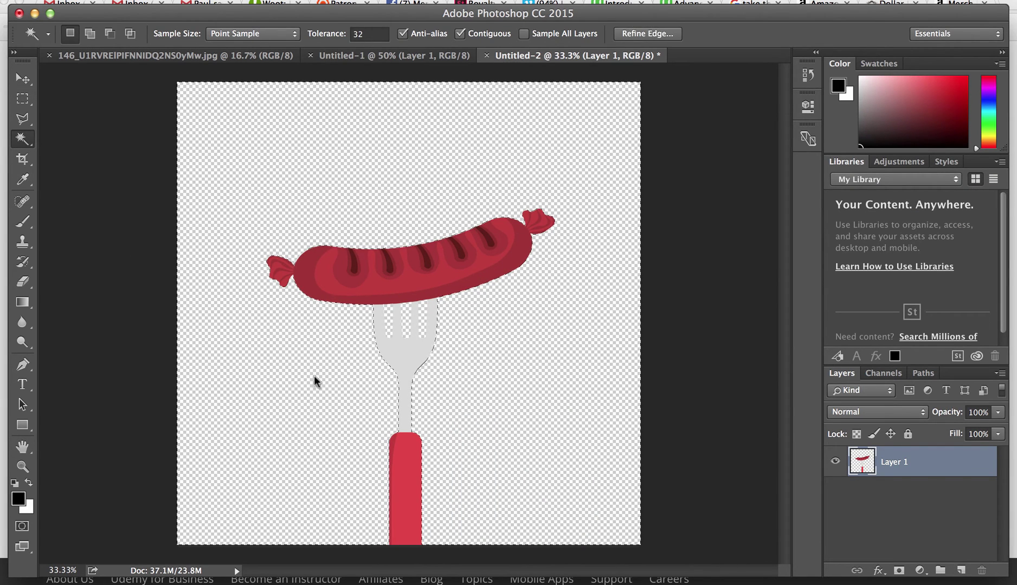
pyautogui.rightClick(389, 312)
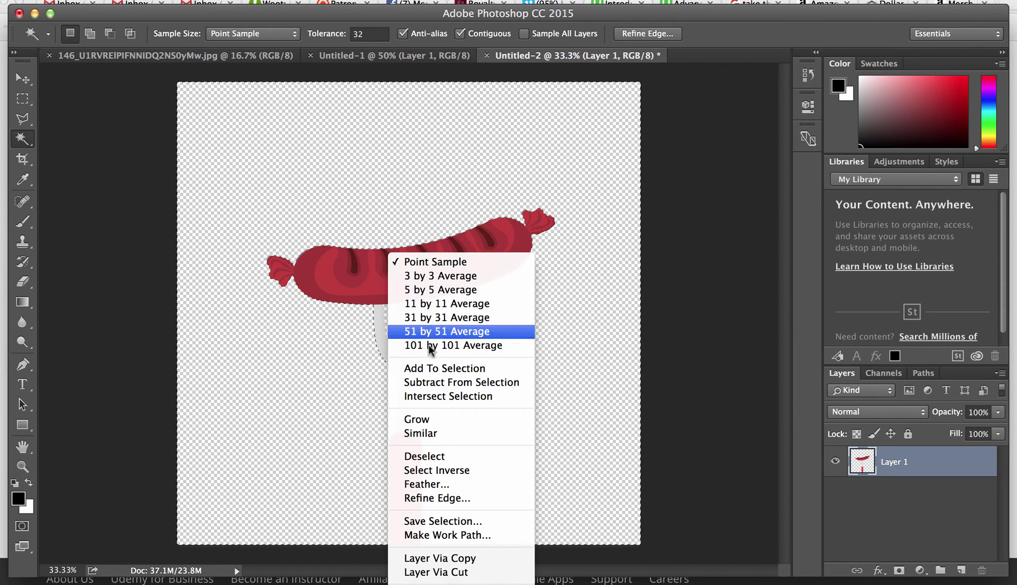
pyautogui.click(444, 369)
pyautogui.click(406, 321)
pyautogui.rightClick(406, 321)
pyautogui.click(432, 363)
pyautogui.click(425, 314)
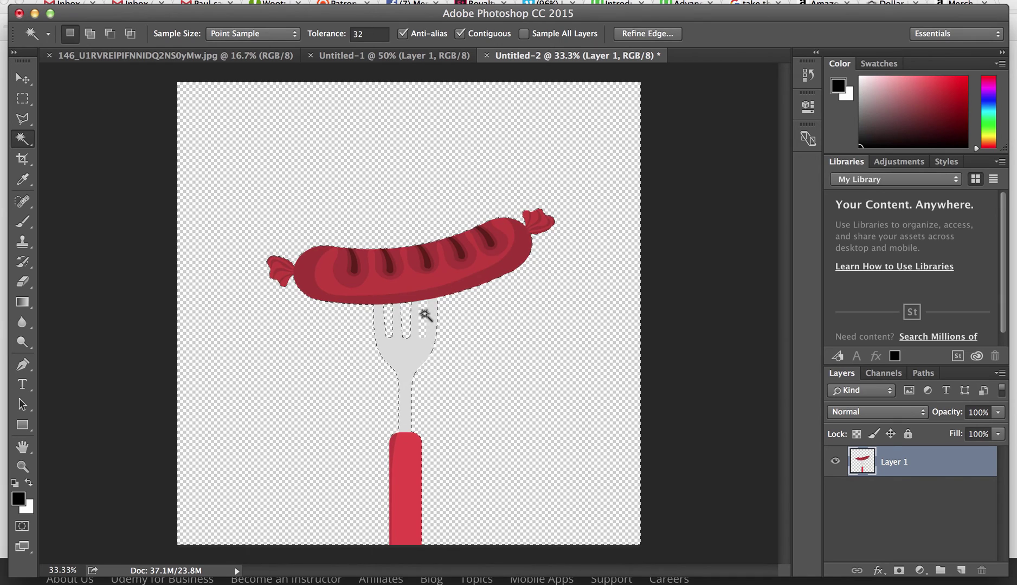
pyautogui.rightClick(426, 317)
pyautogui.click(457, 368)
# Invert the selection so only the sausage and fork are selected.
pyautogui.rightClick(460, 410)
pyautogui.click(500, 471)
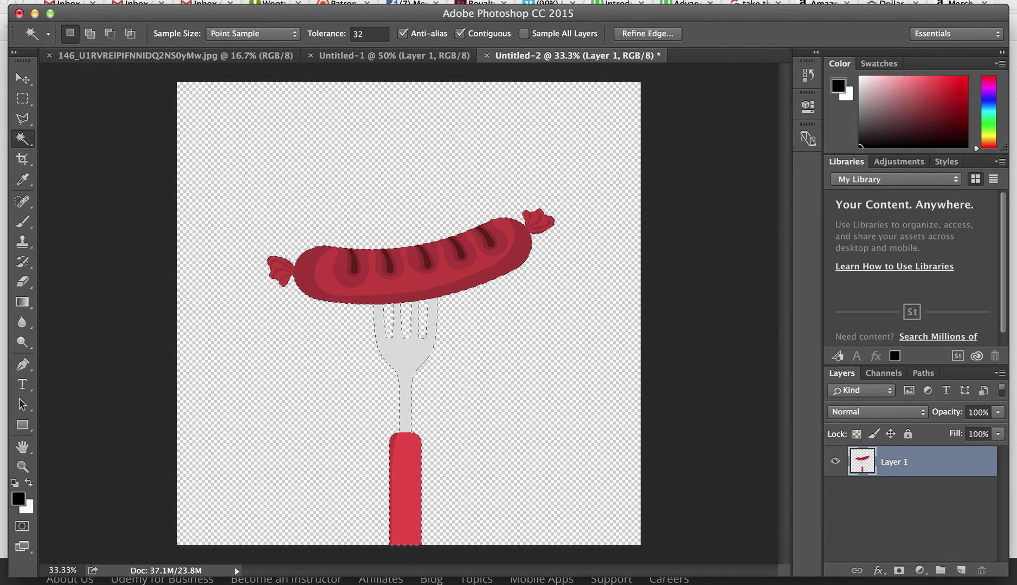
pyautogui.click(181, 0)
# Stroke the selected graphic with a 5 px black outline, then deselect.
pyautogui.moveTo(147, 0)
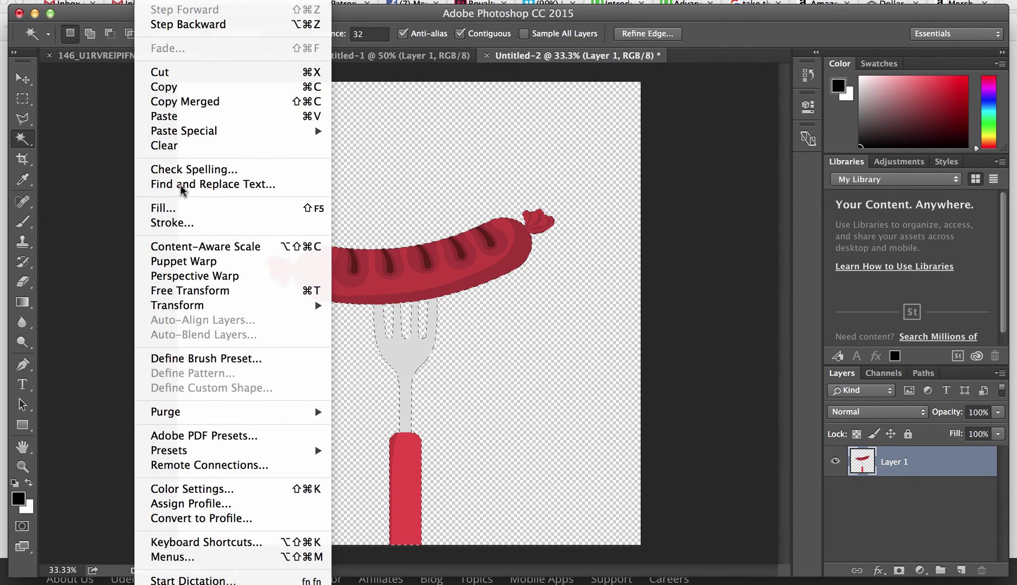
pyautogui.click(185, 222)
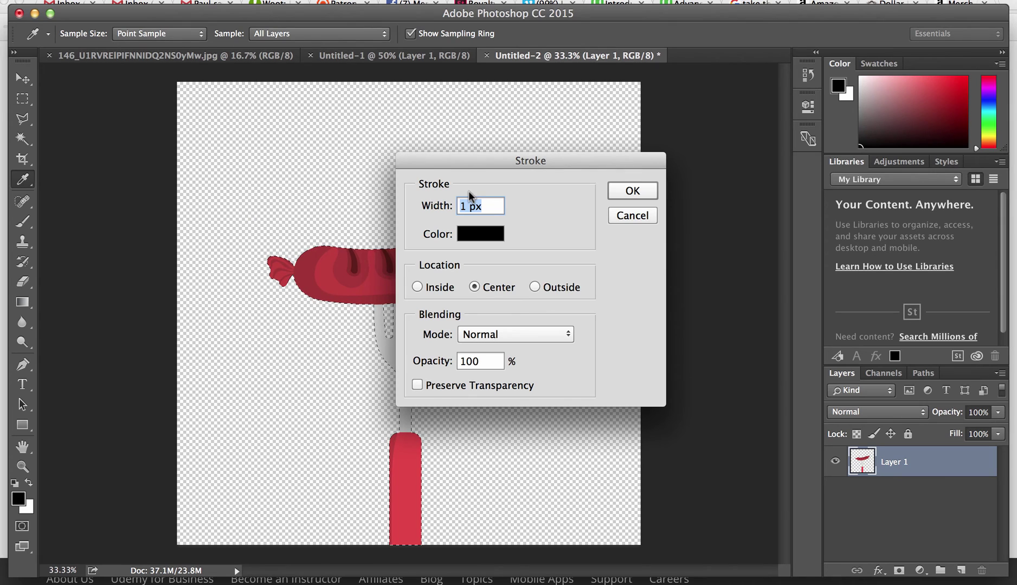
pyautogui.write('5')
pyautogui.click(627, 190)
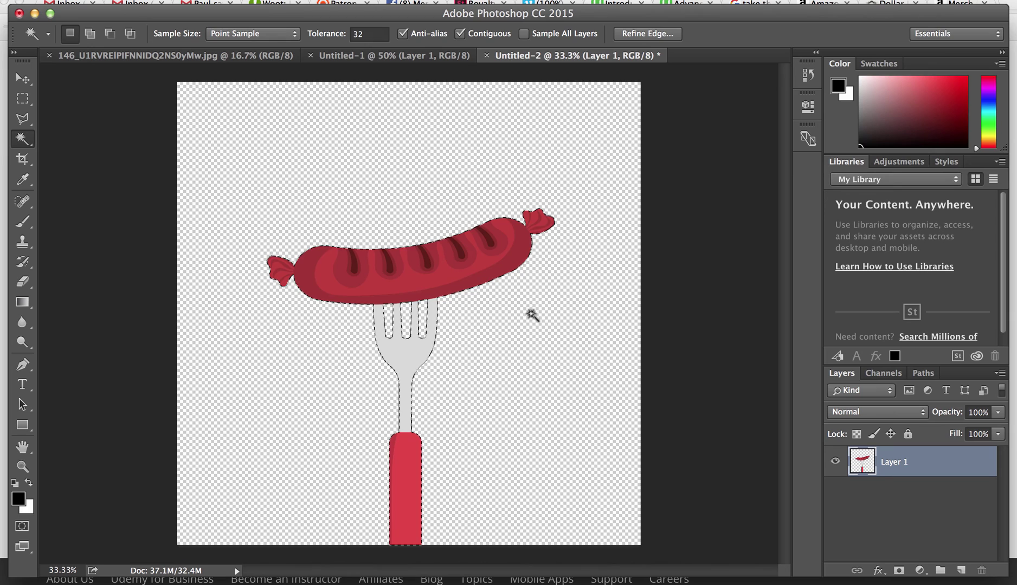
pyautogui.press('shift+super+i')
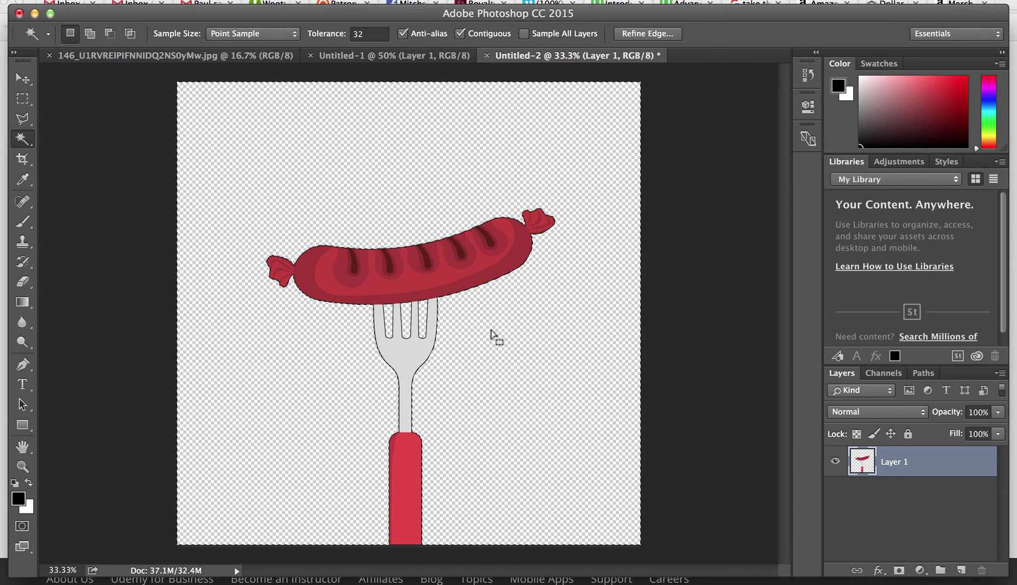
pyautogui.press('super+d')
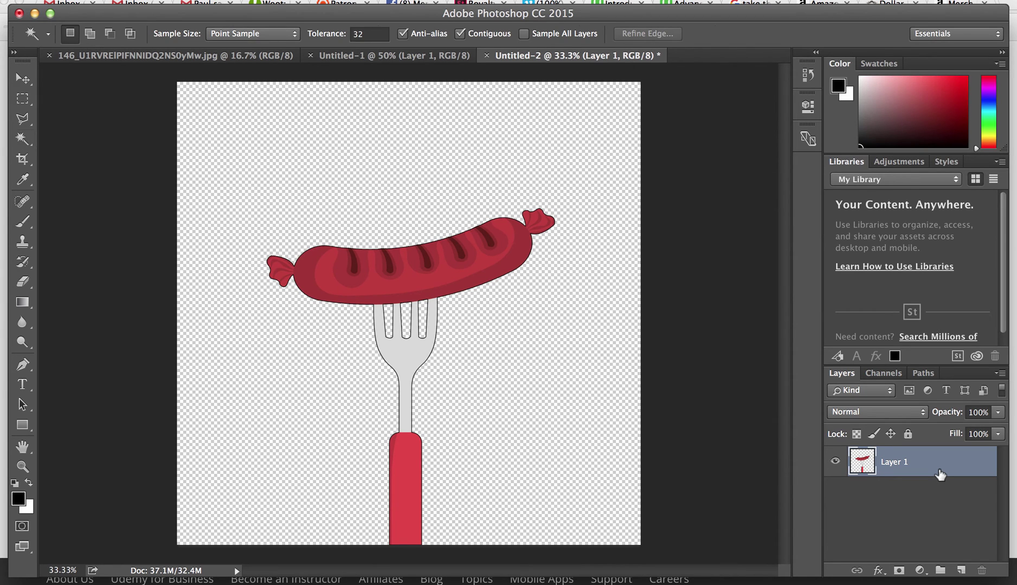
# Attempt a Free Transform resize of the graphic, then undo it.
pyautogui.press('super+t')
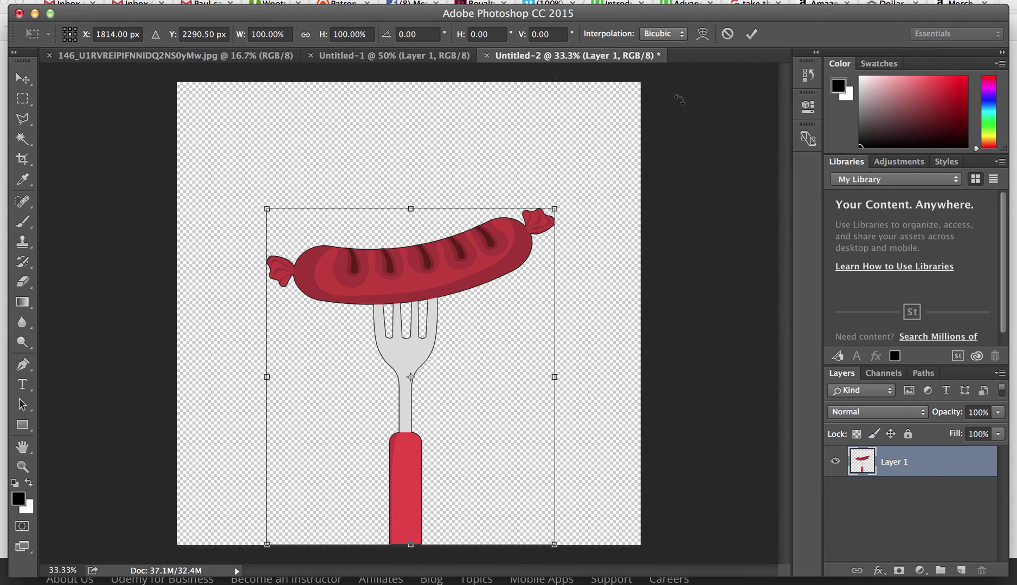
pyautogui.click(146, 0)
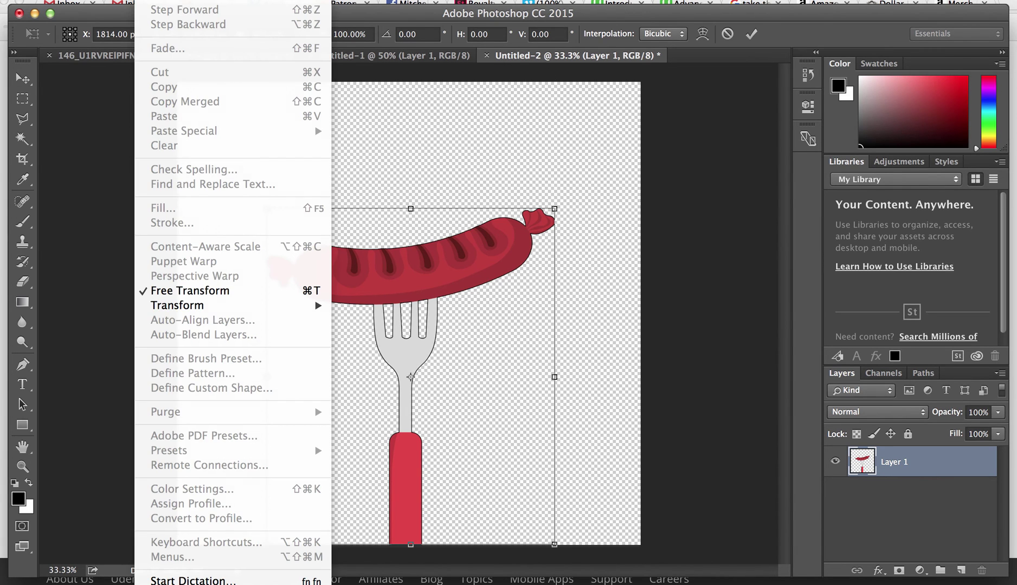
pyautogui.click(328, 123)
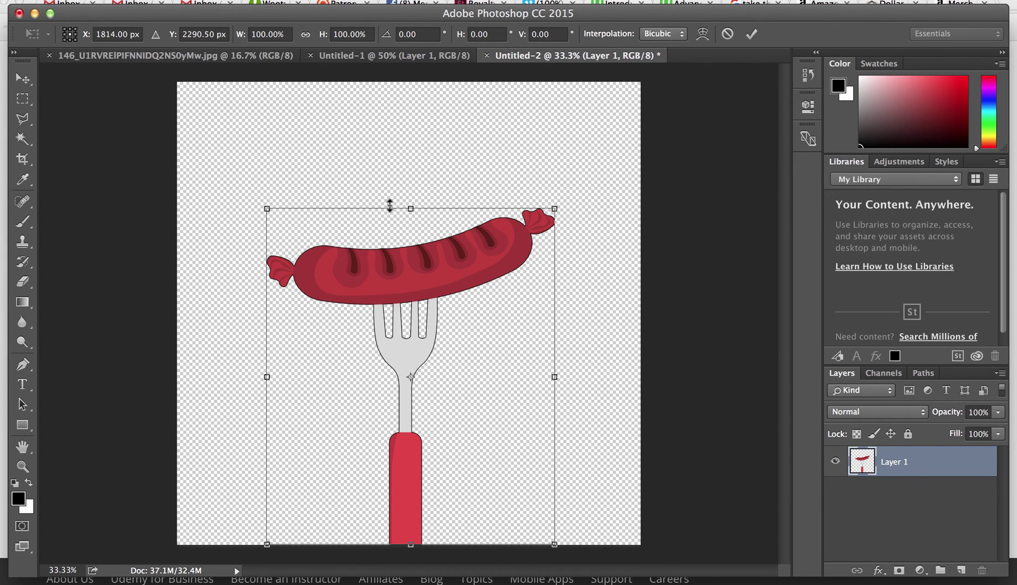
pyautogui.moveTo(410, 209); pyautogui.dragTo(410, 115)
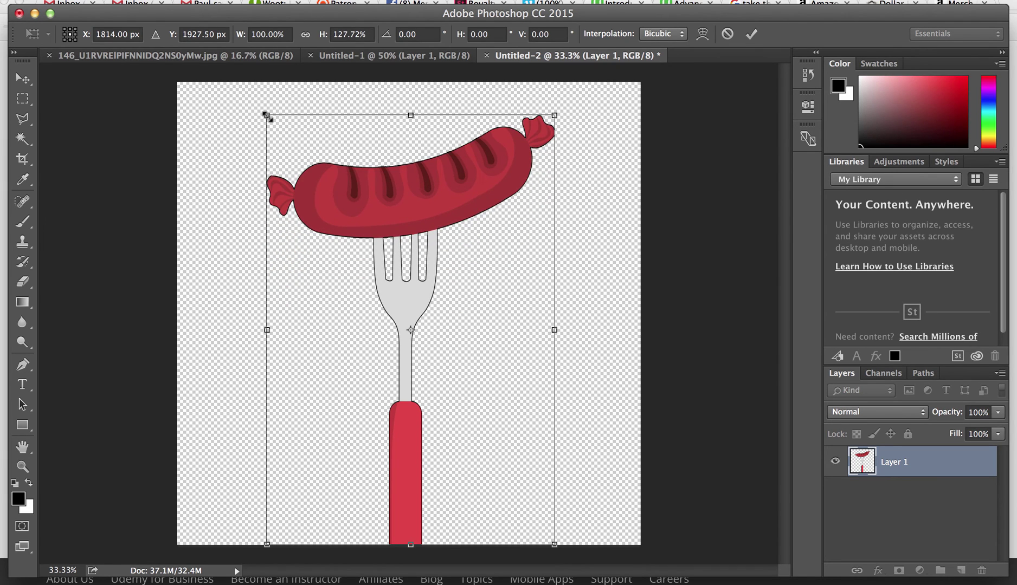
pyautogui.moveTo(267, 115); pyautogui.dragTo(344, 261)
pyautogui.press('w')
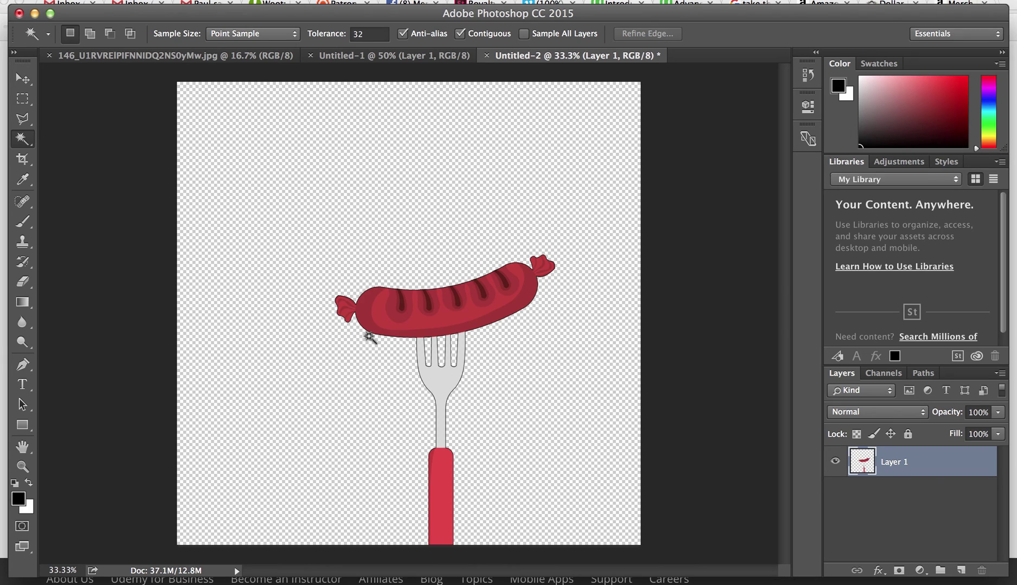
pyautogui.hotkey('ctrl', 'z')
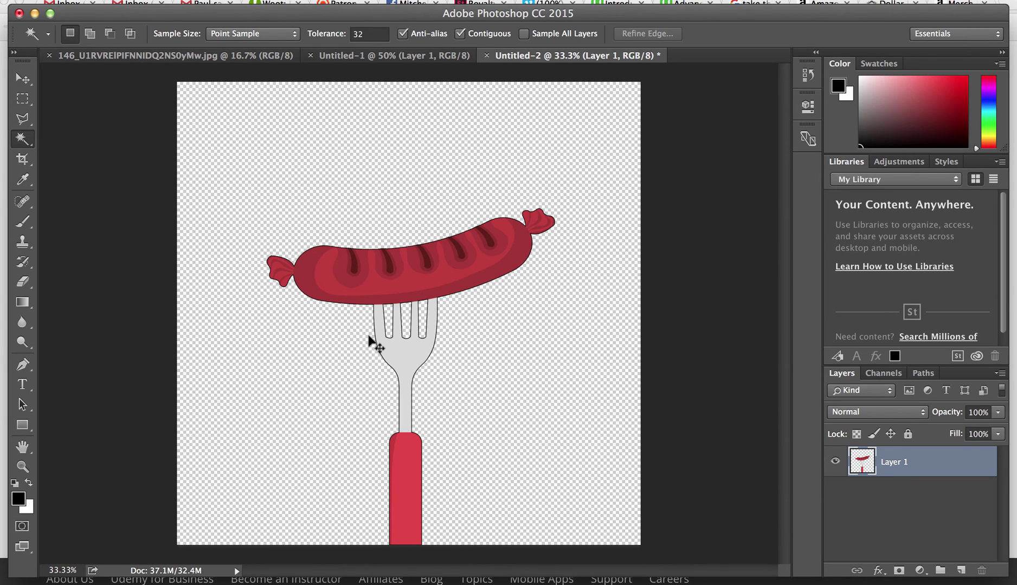
# Scale the graphic proportionally to 133.23%, shift it right to centre it, and commit.
pyautogui.hotkey('ctrl', 't')
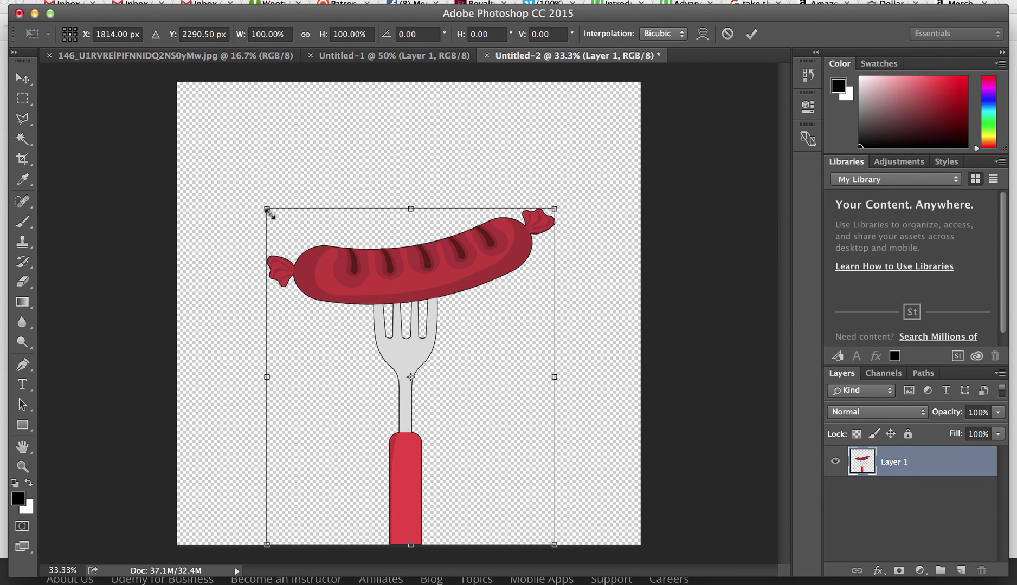
pyautogui.moveTo(269, 213); pyautogui.dragTo(404, 267)
pyautogui.moveTo(350, 303); pyautogui.dragTo(187, 135)
pyautogui.moveTo(553, 129); pyautogui.dragTo(604, 132)
pyautogui.moveTo(329, 322); pyautogui.dragTo(345, 320)
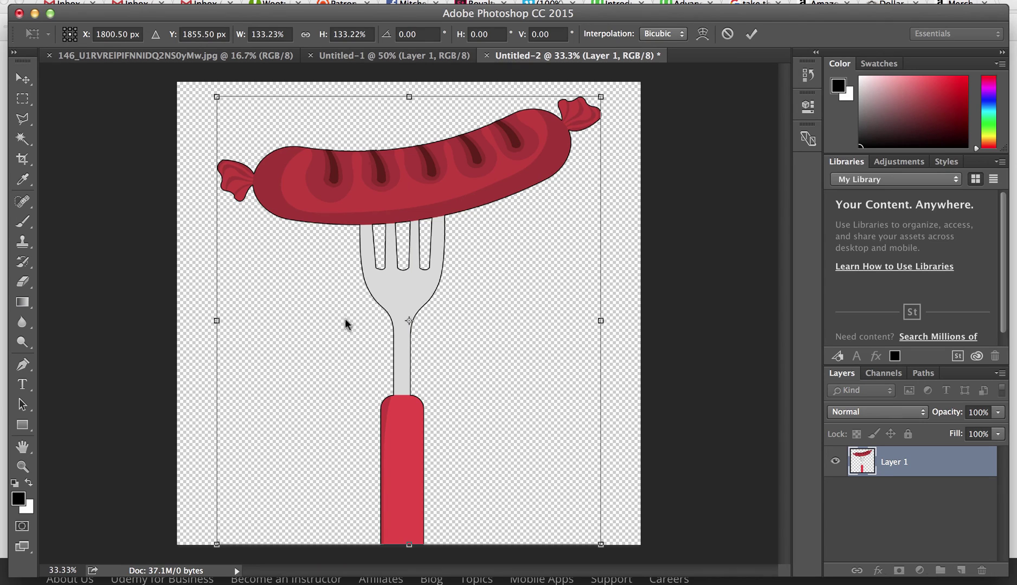
pyautogui.press('w')
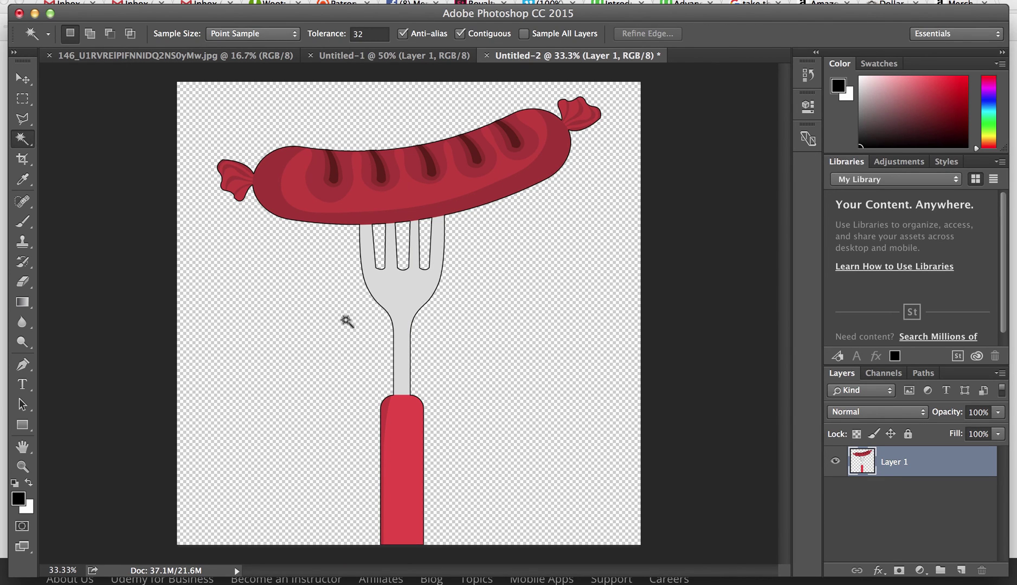